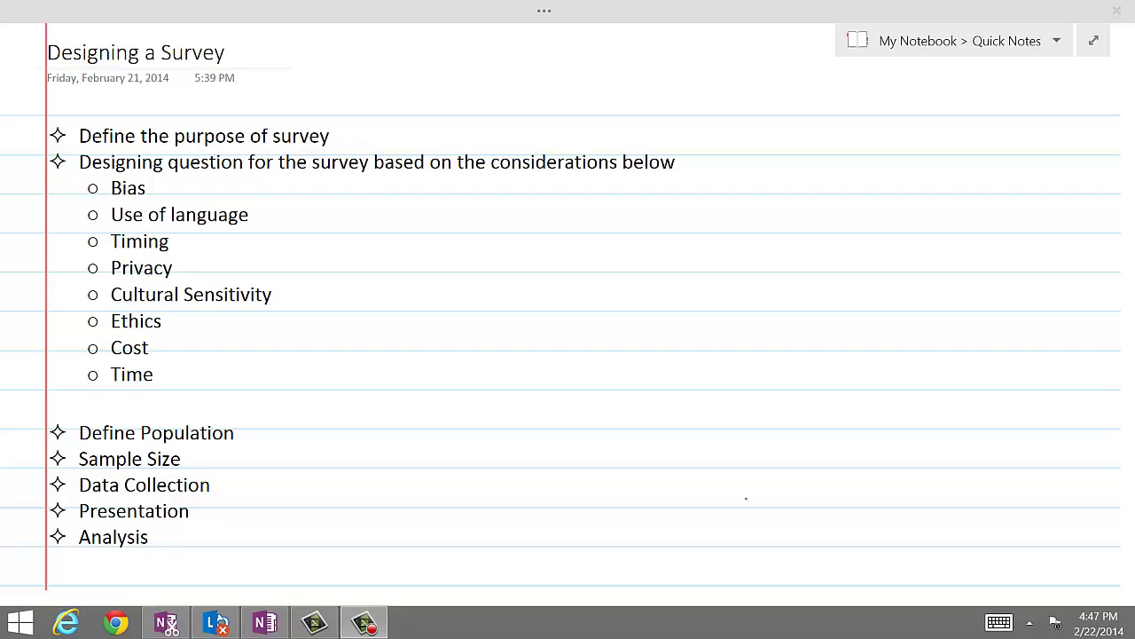
Handwrite the first data row: 42, 59, 23, 84, 93, 89, 99, 24, 36.
scroll(568, 328, "down", 5)
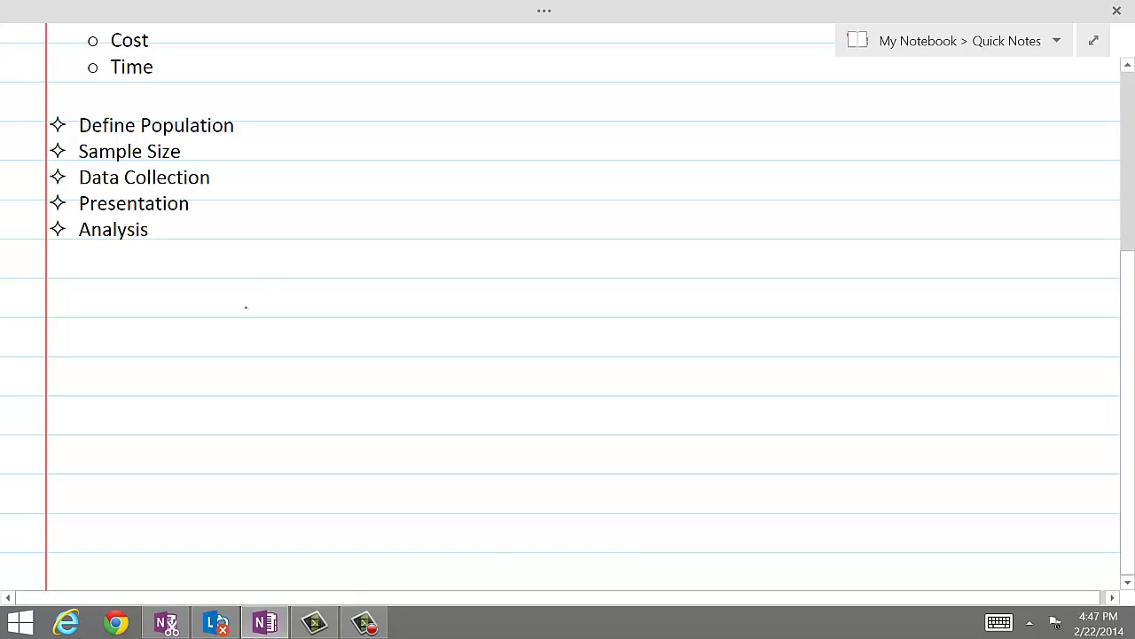
mouse_move(228, 299)
left_mouse_down()
mouse_move(237, 319)
mouse_move(325, 302)
mouse_move(335, 315)
left_mouse_up()
mouse_move(357, 310)
left_mouse_down()
mouse_move(353, 320)
mouse_move(401, 308)
mouse_move(495, 315)
mouse_move(503, 296)
left_mouse_up()
mouse_move(522, 296)
left_mouse_down()
mouse_move(528, 317)
mouse_move(556, 302)
left_mouse_up()
mouse_move(568, 300)
left_mouse_down()
mouse_move(566, 318)
mouse_move(591, 306)
mouse_move(586, 320)
mouse_move(541, 330)
left_mouse_up()
left_click_drag(659, 300, 684, 321)
mouse_move(710, 321)
left_mouse_down()
mouse_move(732, 314)
mouse_move(726, 323)
left_mouse_up()
mouse_move(772, 298)
left_mouse_down()
mouse_move(759, 306)
mouse_move(766, 320)
left_mouse_up()
mouse_move(794, 321)
left_mouse_down()
mouse_move(834, 307)
mouse_move(842, 316)
left_mouse_up()
left_click_drag(860, 296, 857, 324)
mouse_move(880, 321)
left_mouse_down()
mouse_move(871, 330)
mouse_move(930, 312)
mouse_move(947, 332)
mouse_move(1001, 321)
left_mouse_up()
Handwrite the second data row: 19, 15, 19, 25, 27, 31, 37, 39, 41, 47.
left_click_drag(236, 346, 236, 364)
mouse_move(262, 344)
left_mouse_down()
mouse_move(259, 362)
mouse_move(273, 369)
mouse_move(324, 366)
left_mouse_up()
mouse_move(325, 341)
left_mouse_down()
mouse_move(343, 339)
mouse_move(351, 371)
mouse_move(385, 362)
left_mouse_up()
left_click_drag(410, 345, 408, 365)
mouse_move(435, 358)
left_mouse_down()
mouse_move(431, 369)
mouse_move(476, 364)
left_mouse_up()
mouse_move(490, 344)
left_mouse_down()
mouse_move(486, 359)
mouse_move(502, 371)
mouse_move(559, 358)
left_mouse_up()
mouse_move(564, 346)
left_mouse_down()
mouse_move(570, 369)
mouse_move(632, 365)
mouse_move(619, 369)
left_mouse_up()
mouse_move(647, 346)
left_mouse_down()
mouse_move(647, 369)
mouse_move(662, 376)
mouse_move(737, 352)
mouse_move(729, 374)
mouse_move(784, 366)
left_mouse_up()
mouse_move(818, 349)
left_mouse_down()
mouse_move(809, 355)
mouse_move(826, 375)
mouse_move(869, 360)
mouse_move(875, 371)
left_mouse_up()
mouse_move(889, 348)
left_mouse_down()
mouse_move(891, 367)
mouse_move(951, 359)
left_mouse_up()
mouse_move(948, 351)
left_mouse_down()
mouse_move(949, 373)
mouse_move(976, 346)
mouse_move(967, 371)
left_mouse_up()
left_click_drag(980, 367, 976, 378)
Handwrite the third data row, starting 50, 51, 59, 74, 94.
mouse_move(236, 394)
left_mouse_down()
mouse_move(279, 418)
mouse_move(296, 408)
left_mouse_up()
mouse_move(300, 393)
left_mouse_down()
mouse_move(314, 391)
mouse_move(325, 413)
left_mouse_up()
mouse_move(348, 414)
left_mouse_down()
mouse_move(343, 424)
mouse_move(374, 415)
mouse_move(392, 393)
left_mouse_up()
mouse_move(412, 399)
left_mouse_down()
mouse_move(408, 423)
mouse_move(511, 401)
mouse_move(529, 424)
mouse_move(565, 417)
mouse_move(576, 400)
mouse_move(588, 419)
mouse_move(597, 403)
mouse_move(608, 425)
mouse_move(645, 419)
left_mouse_up()
mouse_move(664, 398)
left_mouse_down()
mouse_move(661, 406)
mouse_move(682, 406)
left_mouse_up()
mouse_move(676, 403)
left_mouse_down()
mouse_move(674, 424)
mouse_move(688, 427)
left_mouse_up()
mouse_move(726, 399)
left_mouse_down()
mouse_move(721, 424)
mouse_move(758, 410)
left_mouse_up()
mouse_move(752, 403)
left_mouse_down()
mouse_move(751, 422)
mouse_move(811, 400)
mouse_move(839, 422)
left_mouse_up()
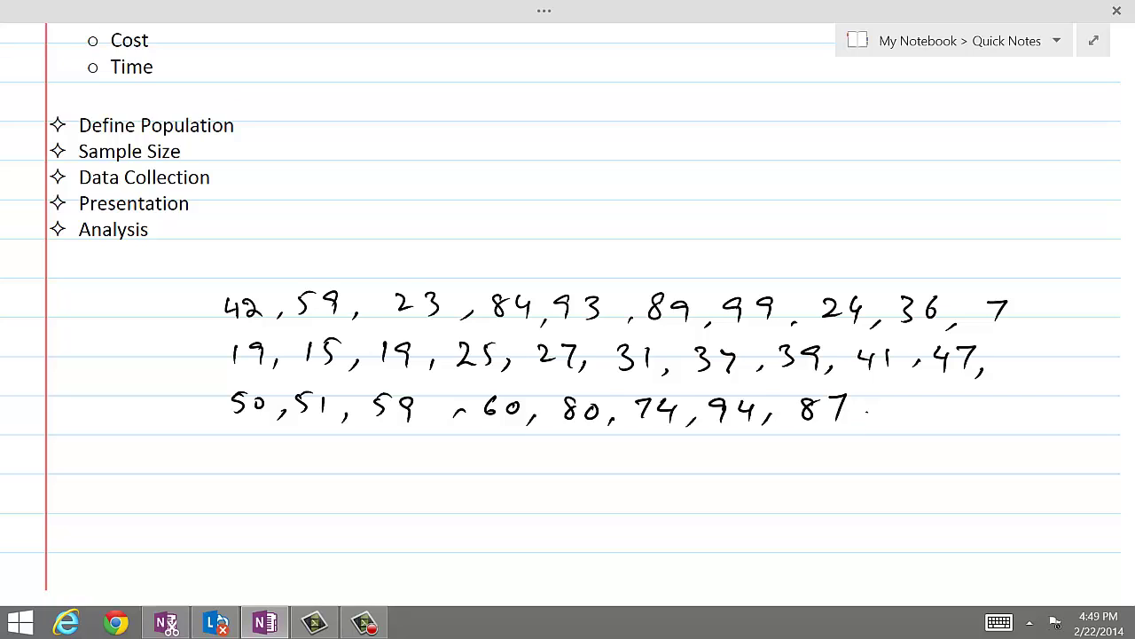
Below the data, handwrite the class intervals 0–9, 10–19, 20–29 and 30–39 in a column.
scroll(568, 320, "down", 4)
scroll(567, 319, "down", 1)
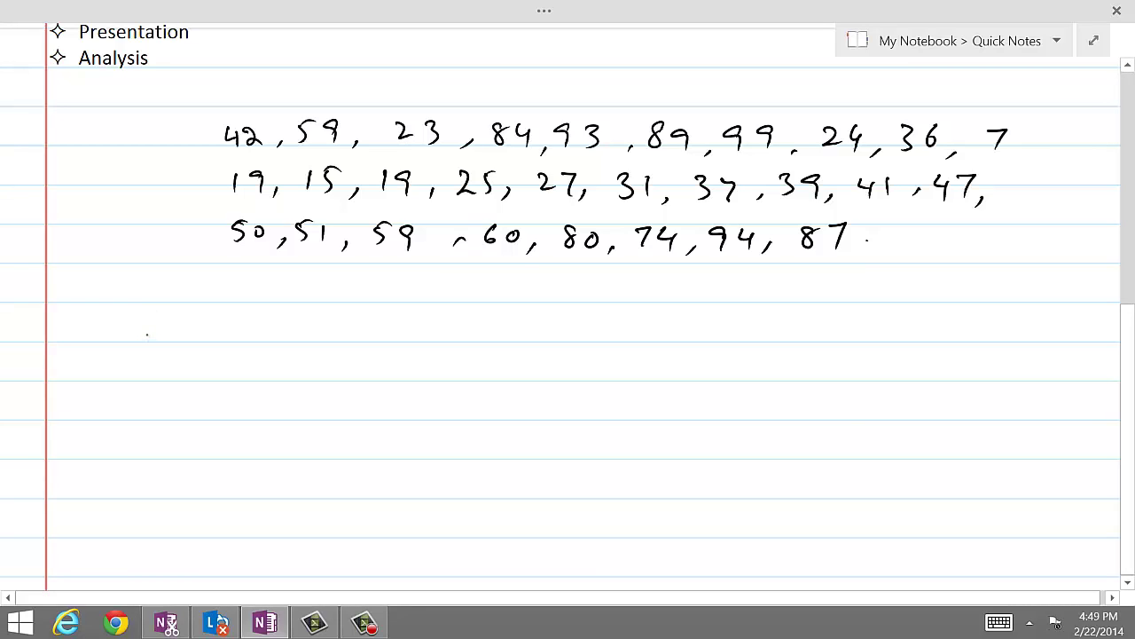
mouse_move(149, 327)
left_mouse_down()
mouse_move(145, 340)
mouse_move(151, 326)
mouse_move(241, 329)
mouse_move(238, 342)
left_mouse_up()
mouse_move(138, 368)
left_mouse_down()
mouse_move(139, 381)
mouse_move(149, 370)
mouse_move(248, 382)
left_mouse_up()
mouse_move(130, 413)
left_mouse_down()
mouse_move(140, 424)
mouse_move(252, 413)
mouse_move(262, 427)
left_mouse_up()
mouse_move(132, 452)
left_mouse_down()
mouse_move(142, 460)
mouse_move(133, 468)
left_mouse_up()
left_click_drag(152, 452, 152, 454)
scroll(147, 477, "down", 2)
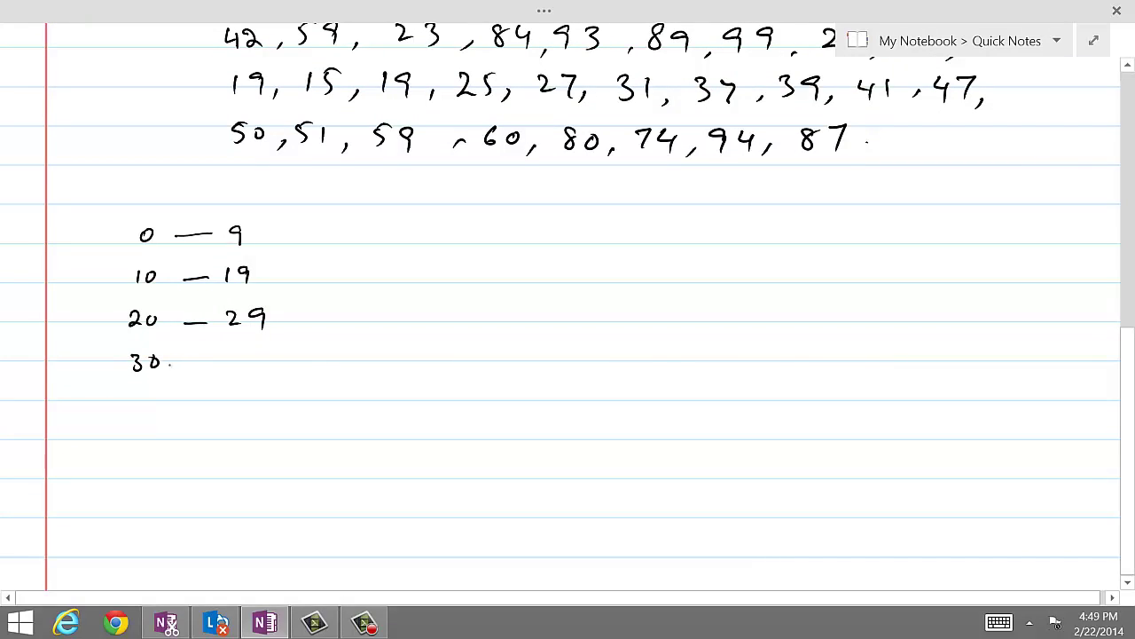
left_click_drag(184, 363, 257, 368)
Continue the column with 40–49 through 80–89 and begin the 90–99 row.
mouse_move(135, 392)
left_mouse_down()
mouse_move(140, 406)
mouse_move(245, 397)
left_mouse_up()
mouse_move(240, 388)
left_mouse_down()
mouse_move(240, 408)
mouse_move(269, 390)
mouse_move(268, 403)
left_mouse_up()
mouse_move(134, 432)
left_mouse_down()
mouse_move(129, 449)
mouse_move(155, 431)
mouse_move(240, 439)
mouse_move(250, 423)
left_mouse_up()
left_click_drag(269, 426, 271, 443)
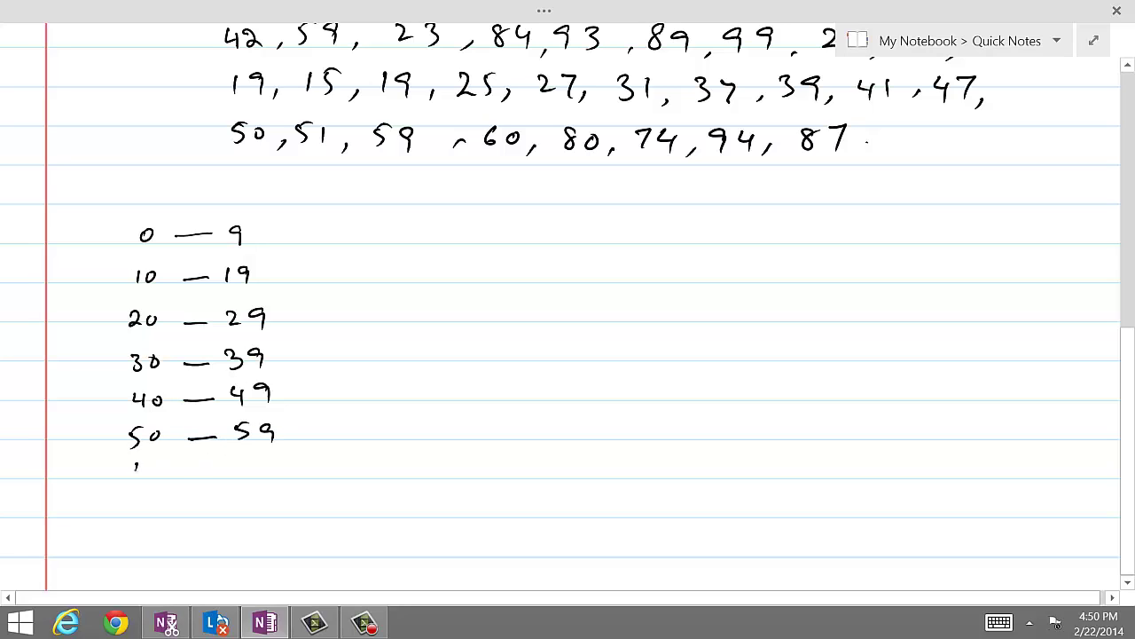
mouse_move(137, 464)
left_mouse_down()
mouse_move(131, 474)
mouse_move(224, 480)
left_mouse_up()
left_click_drag(246, 462, 245, 476)
left_click_drag(266, 464, 269, 483)
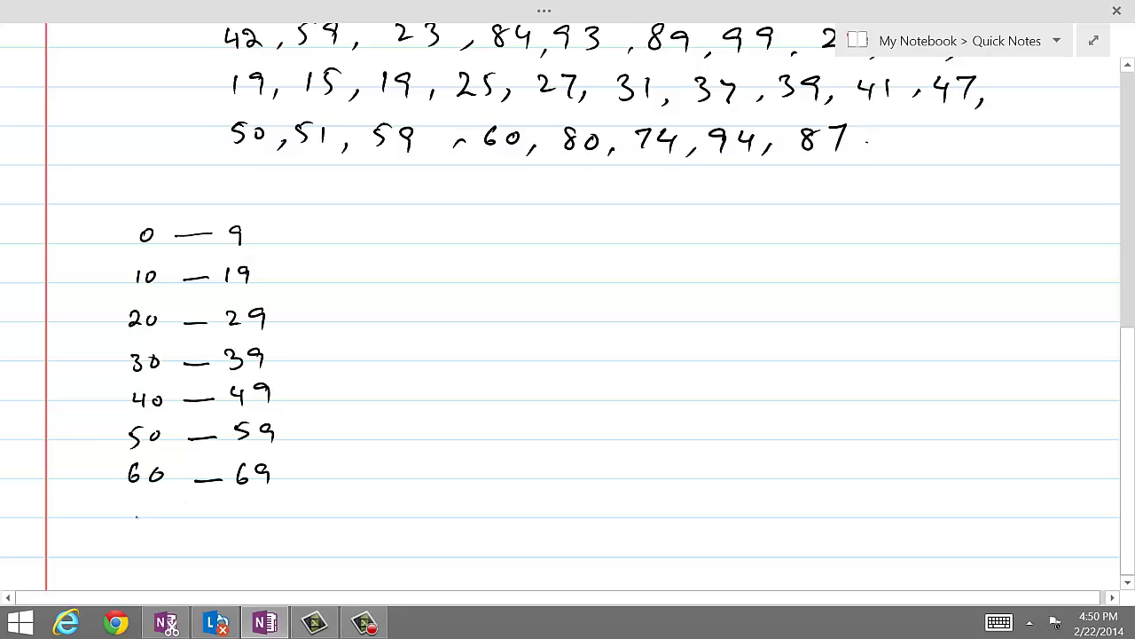
mouse_move(126, 509)
left_mouse_down()
mouse_move(139, 511)
mouse_move(132, 524)
left_mouse_up()
mouse_move(156, 509)
left_mouse_down()
mouse_move(152, 520)
mouse_move(157, 510)
mouse_move(240, 525)
mouse_move(259, 515)
mouse_move(269, 526)
left_mouse_up()
mouse_move(135, 547)
left_mouse_down()
mouse_move(250, 552)
mouse_move(245, 561)
left_mouse_up()
mouse_move(273, 544)
left_mouse_down()
mouse_move(264, 550)
mouse_move(277, 564)
left_mouse_up()
scroll(568, 320, "down", 2)
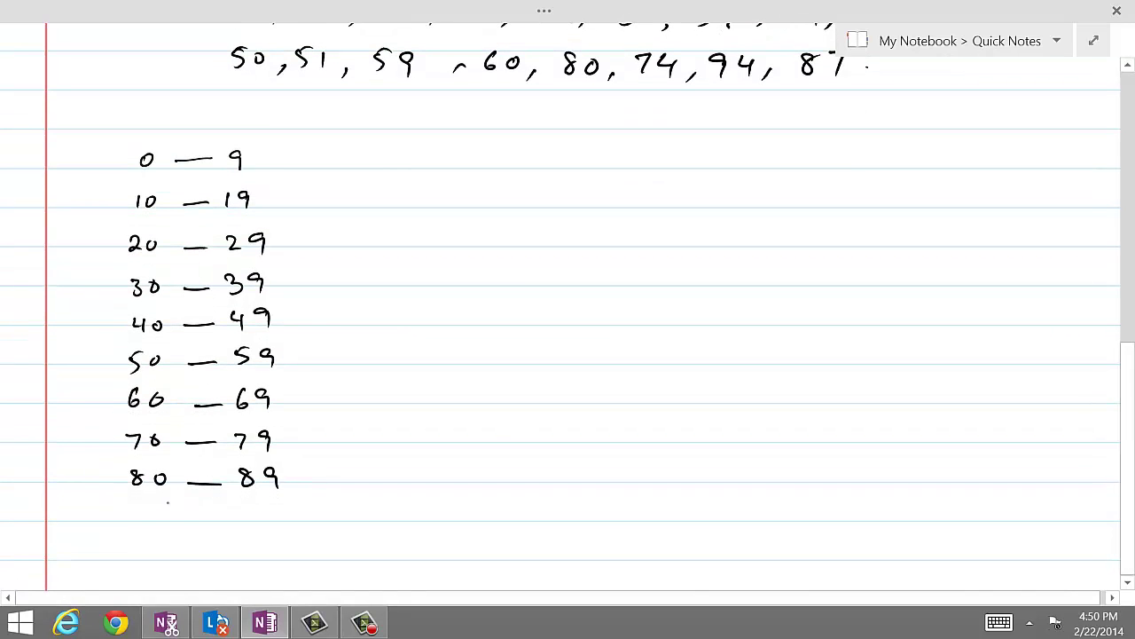
mouse_move(144, 508)
left_mouse_down()
mouse_move(140, 528)
mouse_move(162, 510)
mouse_move(237, 515)
mouse_move(245, 525)
mouse_move(266, 511)
mouse_move(277, 525)
left_mouse_up()
Tally 42, 59 and 23 into their classes and cross each off the list.
scroll(567, 319, "up", 4)
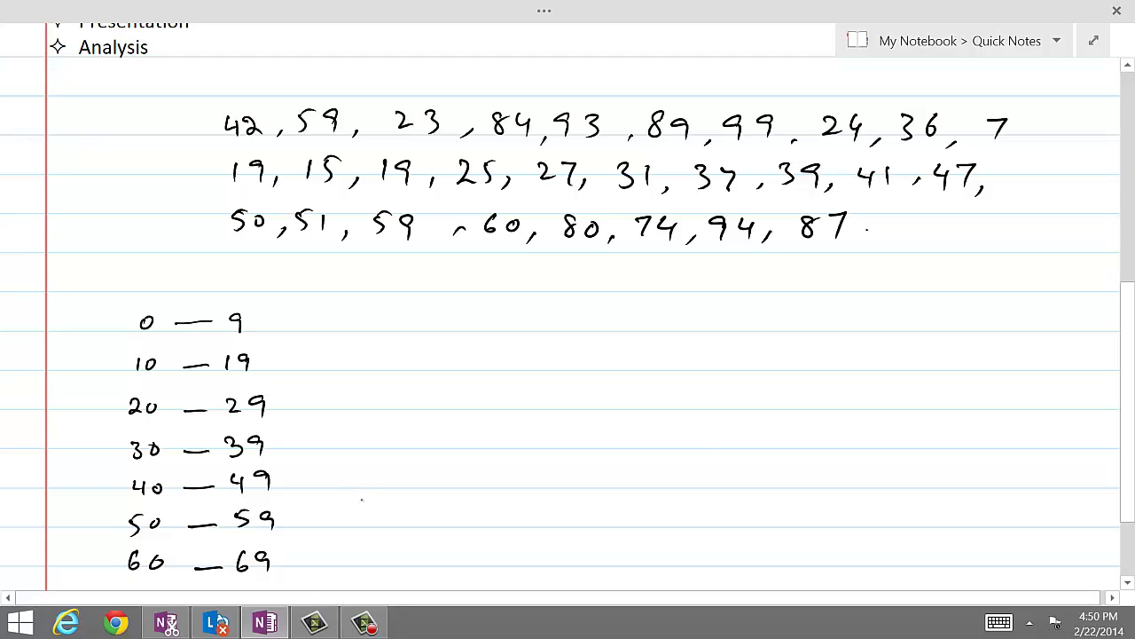
left_click_drag(386, 475, 387, 491)
mouse_move(228, 79)
left_mouse_down()
mouse_move(240, 97)
mouse_move(227, 95)
left_mouse_up()
left_click_drag(387, 514, 388, 523)
mouse_move(326, 80)
left_mouse_down()
mouse_move(315, 95)
mouse_move(330, 91)
left_mouse_up()
left_click_drag(374, 400, 377, 411)
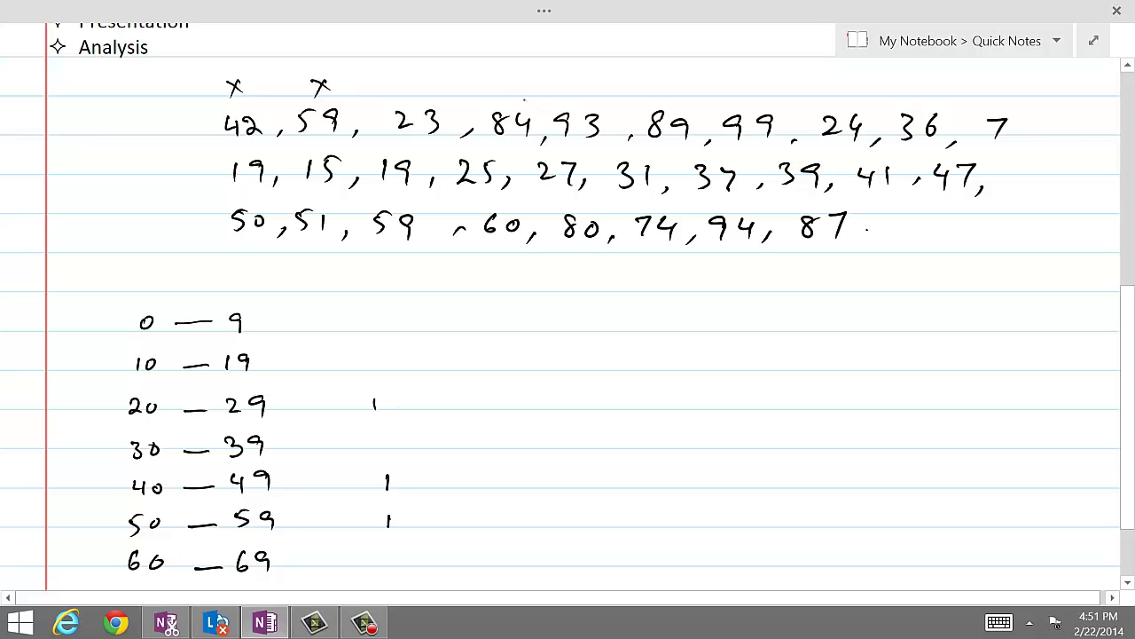
mouse_move(412, 76)
left_mouse_down()
mouse_move(425, 85)
mouse_move(414, 85)
left_mouse_up()
Tally 84, 93 and 89 into their classes and cross each off the list.
scroll(568, 355, "down", 2)
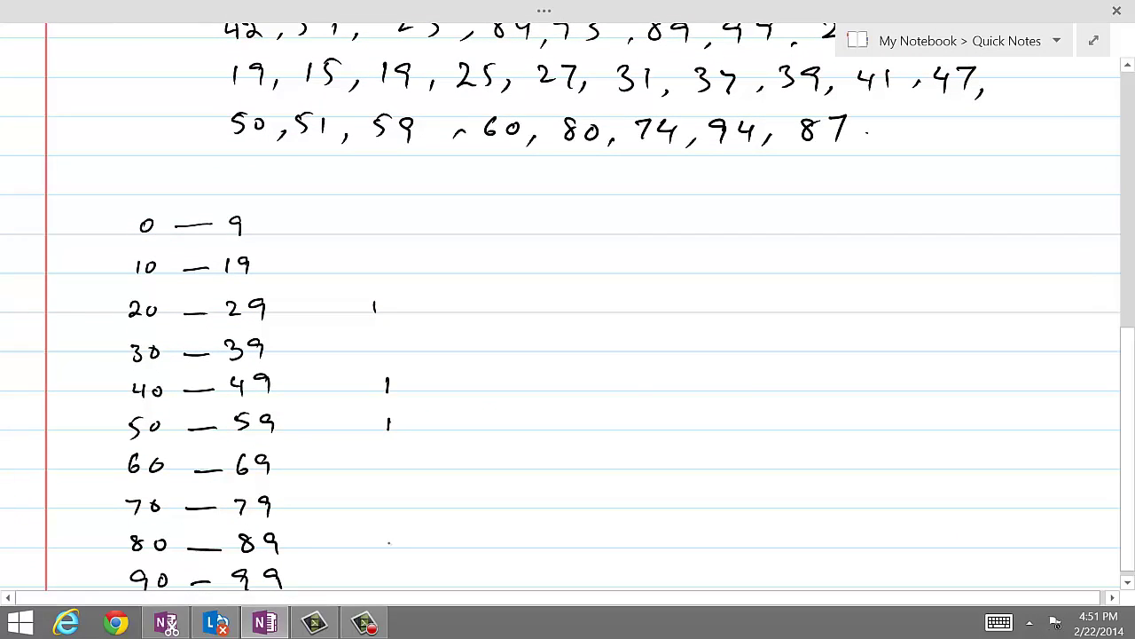
left_click_drag(388, 534, 388, 548)
scroll(384, 561, "up", 3)
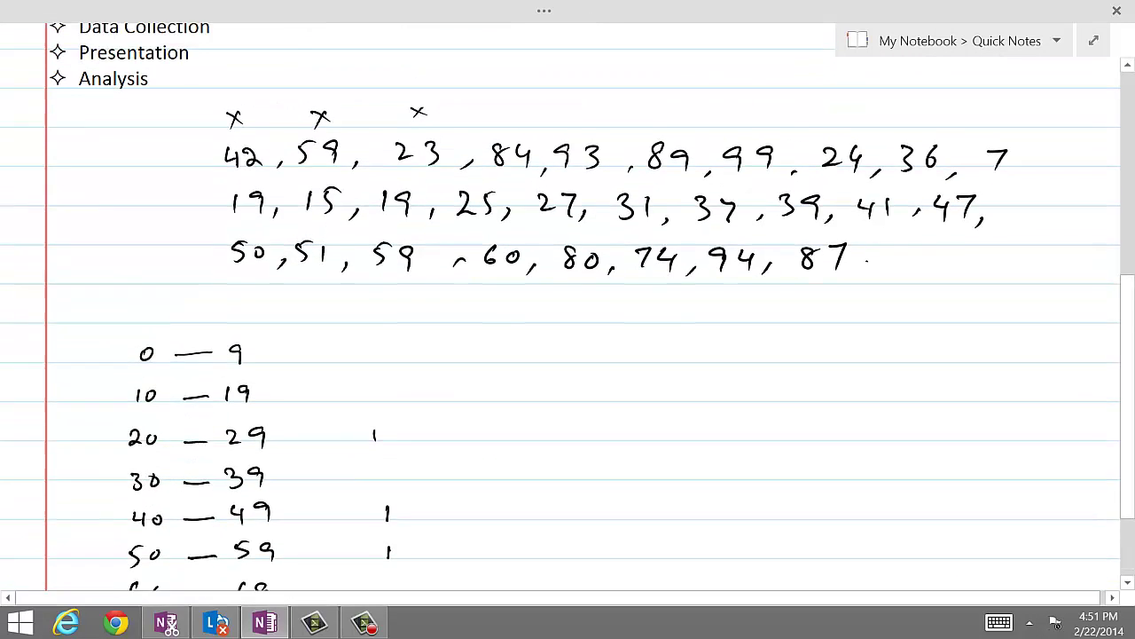
left_click_drag(512, 131, 502, 142)
scroll(567, 319, "down", 3)
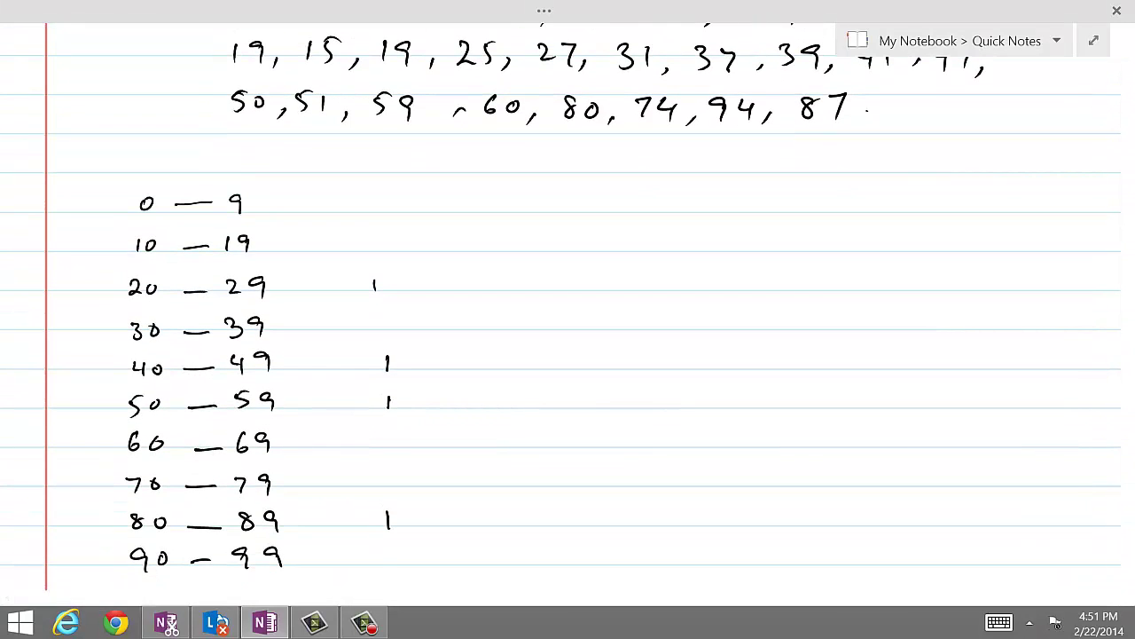
left_click_drag(390, 548, 391, 560)
scroll(568, 320, "up", 3)
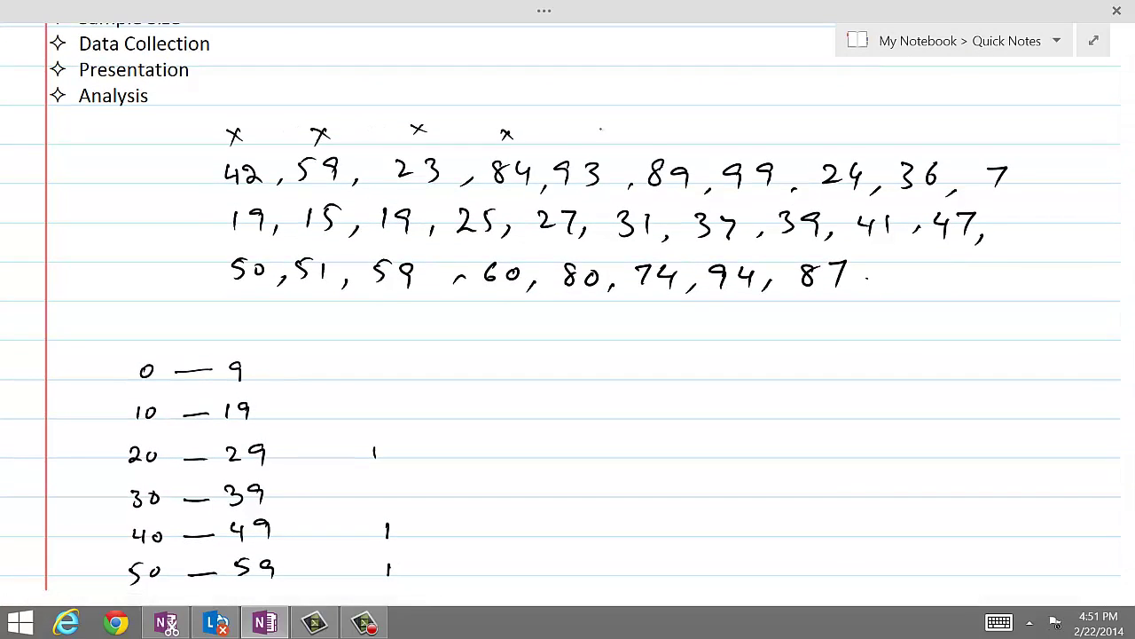
left_click_drag(565, 132, 574, 143)
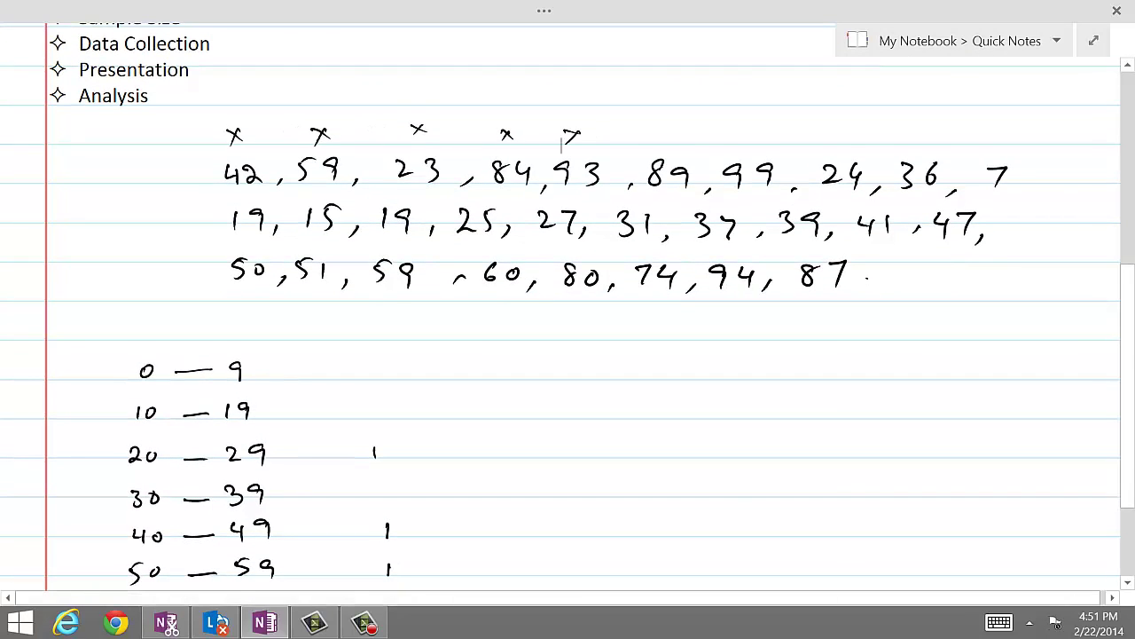
scroll(746, 370, "down", 3)
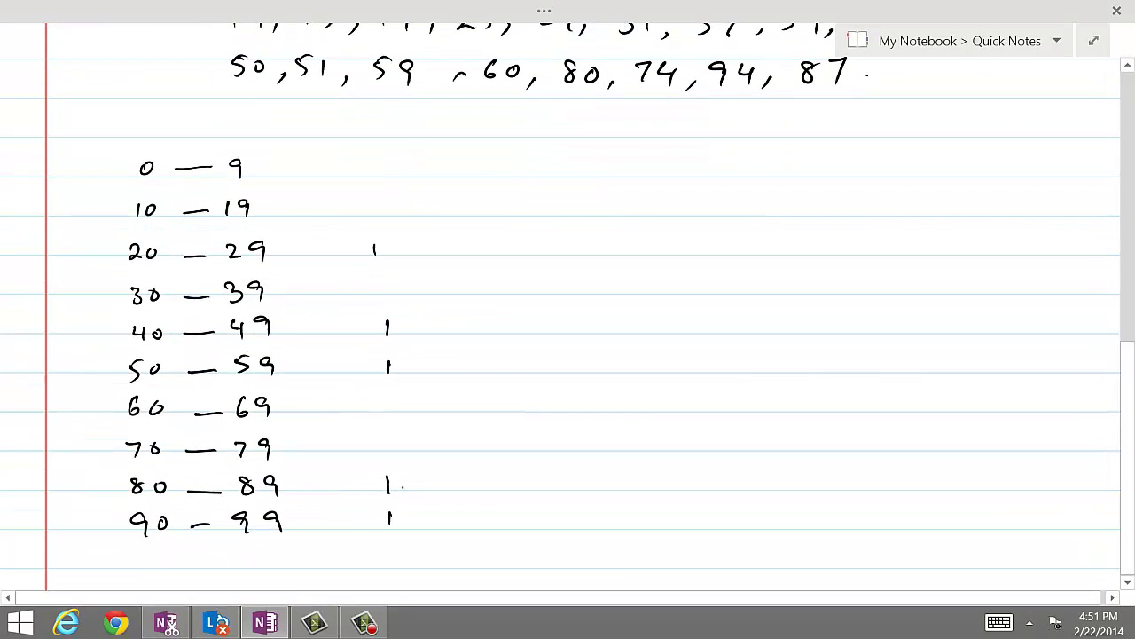
left_click_drag(401, 478, 404, 492)
scroll(567, 311, "up", 3)
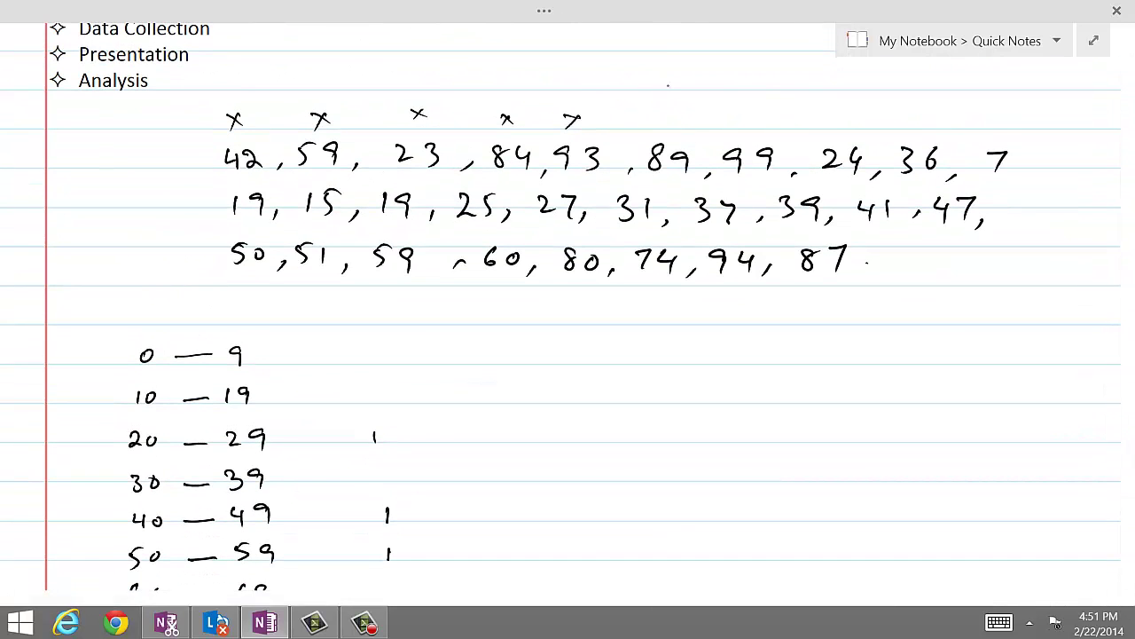
left_click_drag(660, 111, 649, 125)
left_click_drag(647, 111, 661, 126)
Tally 99 into 90–99 and 24 into 20–29, marking both as counted.
scroll(568, 310, "down", 3)
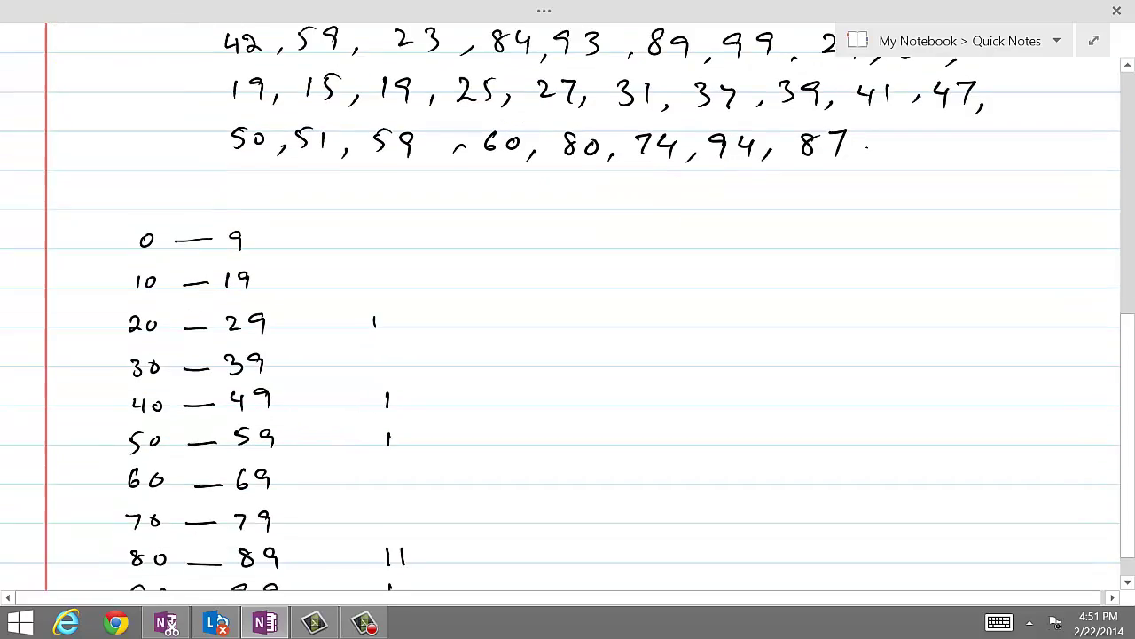
left_click(406, 507)
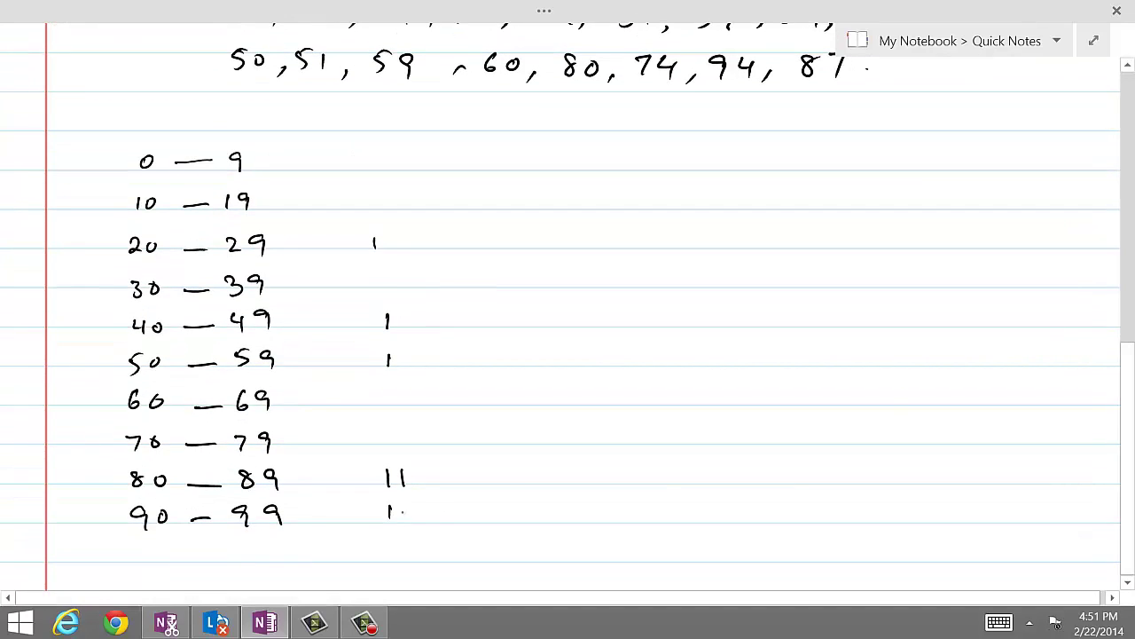
left_click_drag(401, 508, 401, 521)
scroll(568, 310, "up", 5)
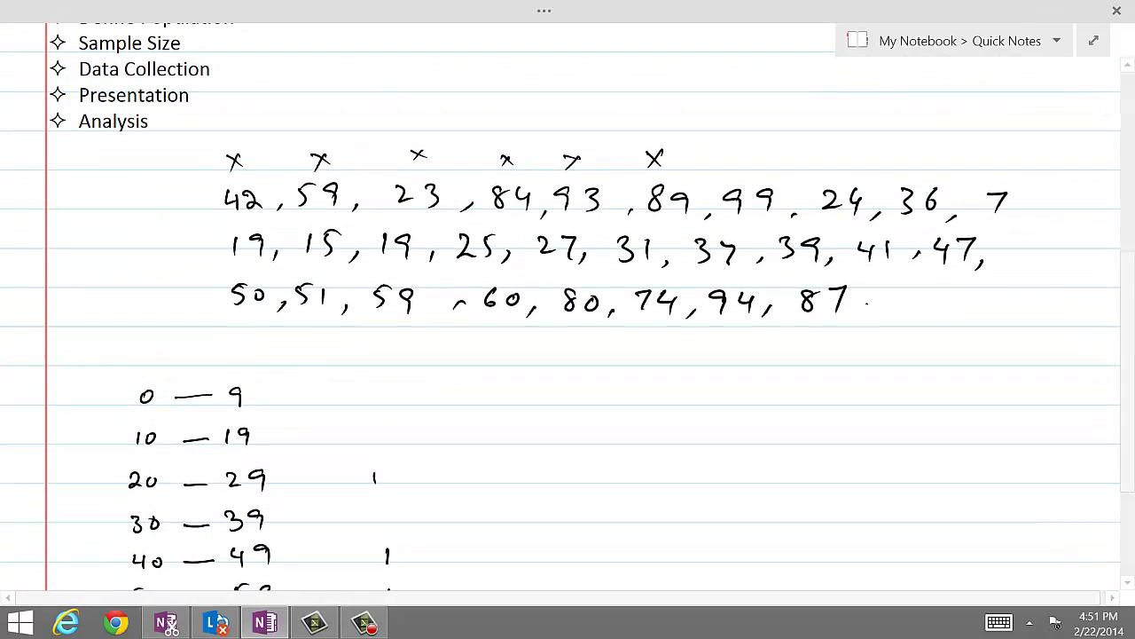
mouse_move(715, 165)
left_mouse_down()
mouse_move(727, 149)
mouse_move(729, 168)
left_mouse_up()
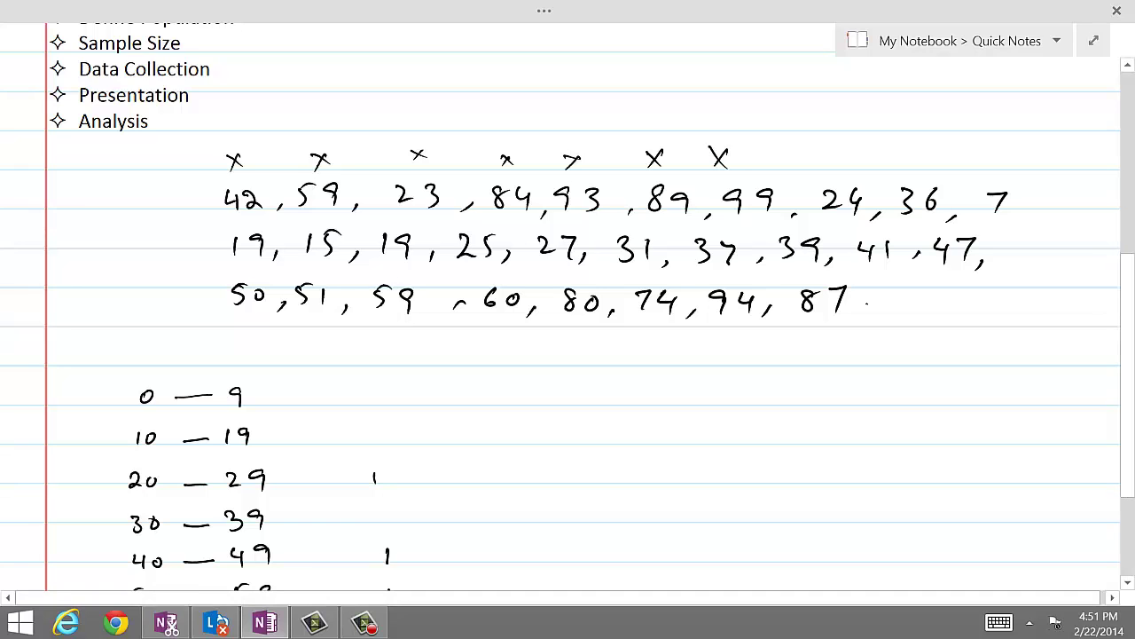
scroll(567, 310, "down", 1)
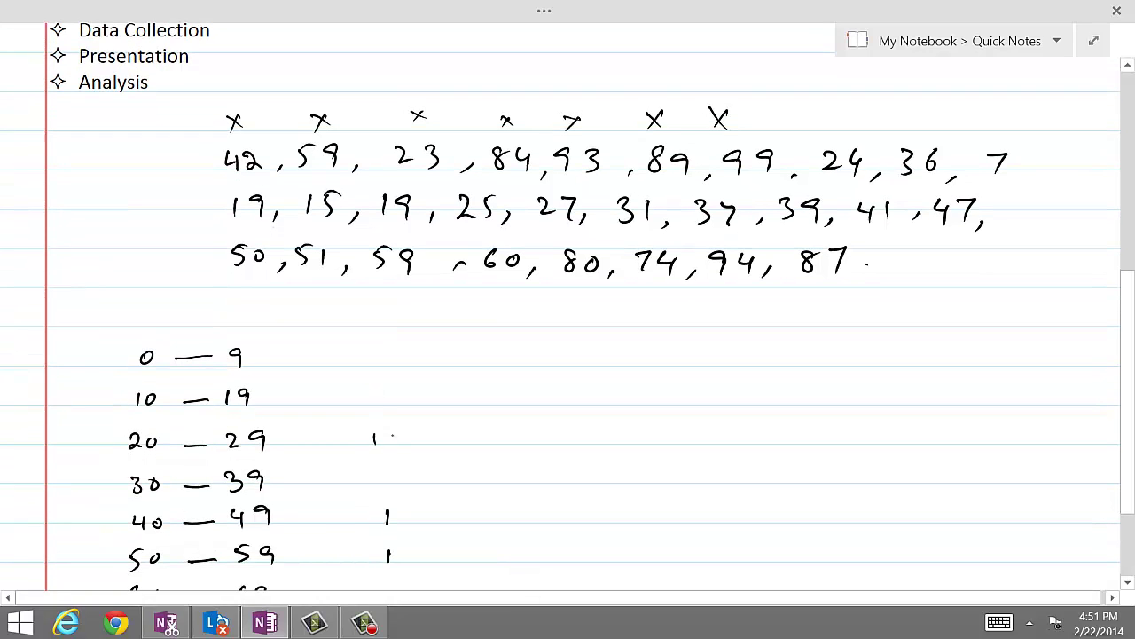
left_click_drag(386, 432, 386, 446)
mouse_move(837, 115)
left_mouse_down()
mouse_move(823, 134)
mouse_move(833, 131)
left_mouse_up()
Add tallies to the 0–9, 10–19, 20–29 and 30–39 rows and cross off 15.
left_click_drag(387, 471, 386, 485)
left_click_drag(372, 353, 371, 402)
left_click_drag(312, 178, 321, 187)
left_click_drag(321, 178, 312, 187)
left_click_drag(381, 389, 380, 401)
left_click_drag(392, 390, 392, 403)
left_click_drag(397, 428, 395, 444)
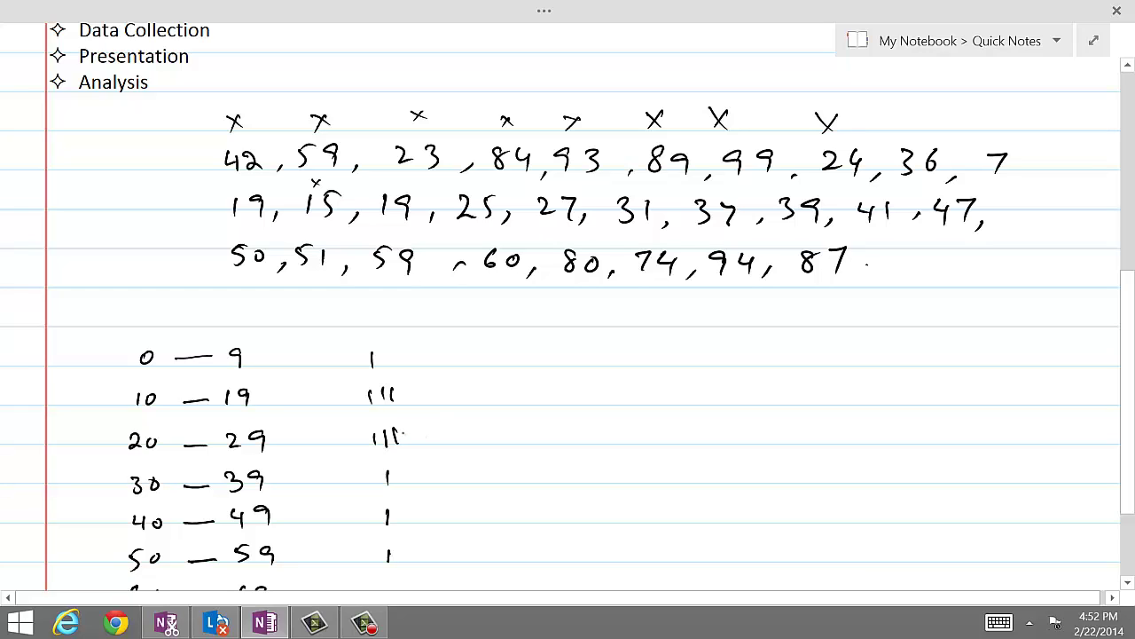
left_click_drag(404, 429, 404, 444)
mouse_move(399, 468)
left_mouse_down()
mouse_move(400, 485)
mouse_move(421, 486)
left_mouse_up()
Add tally marks to the 40–49 through 90–99 rows, giving 80–89 four and 90–99 three.
left_click_drag(413, 512, 412, 526)
scroll(568, 355, "down", 3)
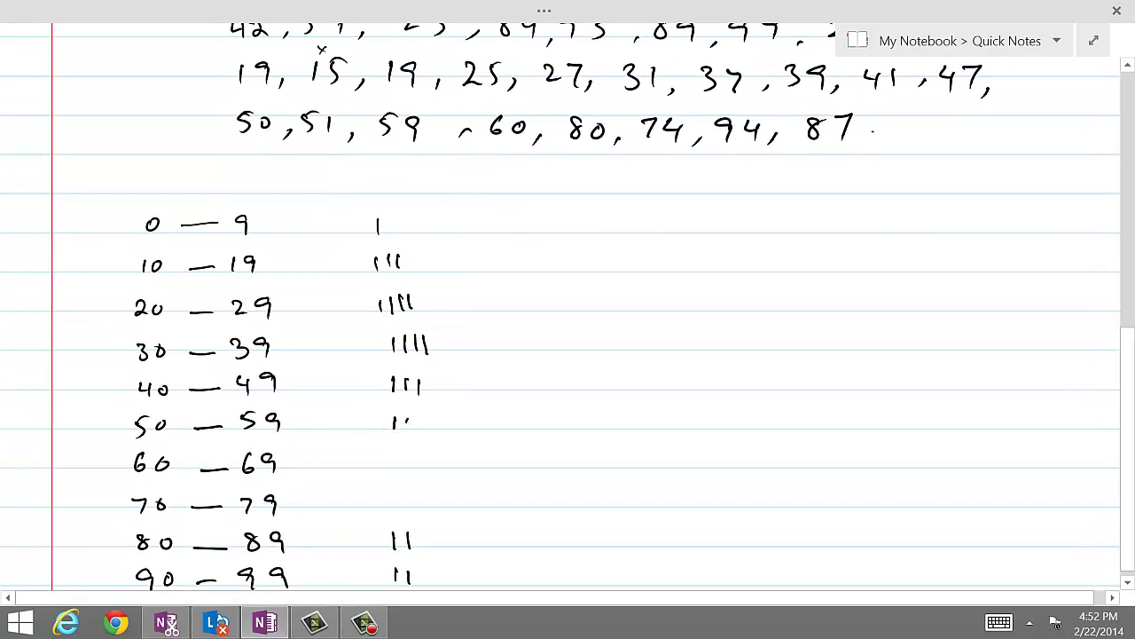
mouse_move(409, 421)
left_mouse_down()
mouse_move(409, 432)
mouse_move(438, 433)
left_mouse_up()
left_click_drag(405, 456, 405, 470)
left_click(635, 545)
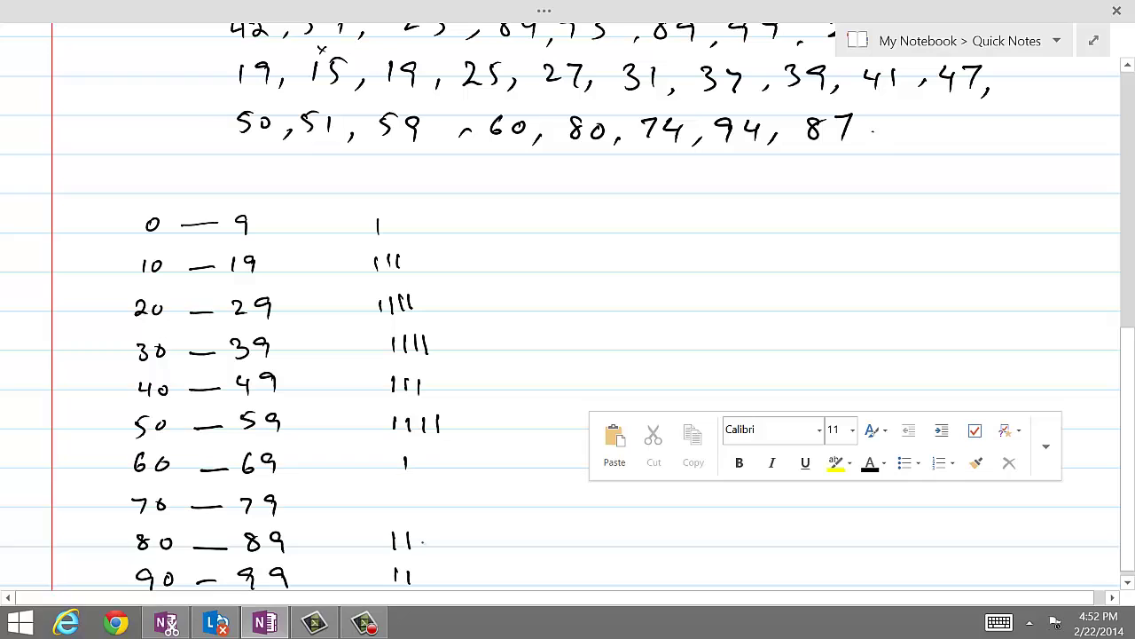
left_click_drag(421, 535, 422, 551)
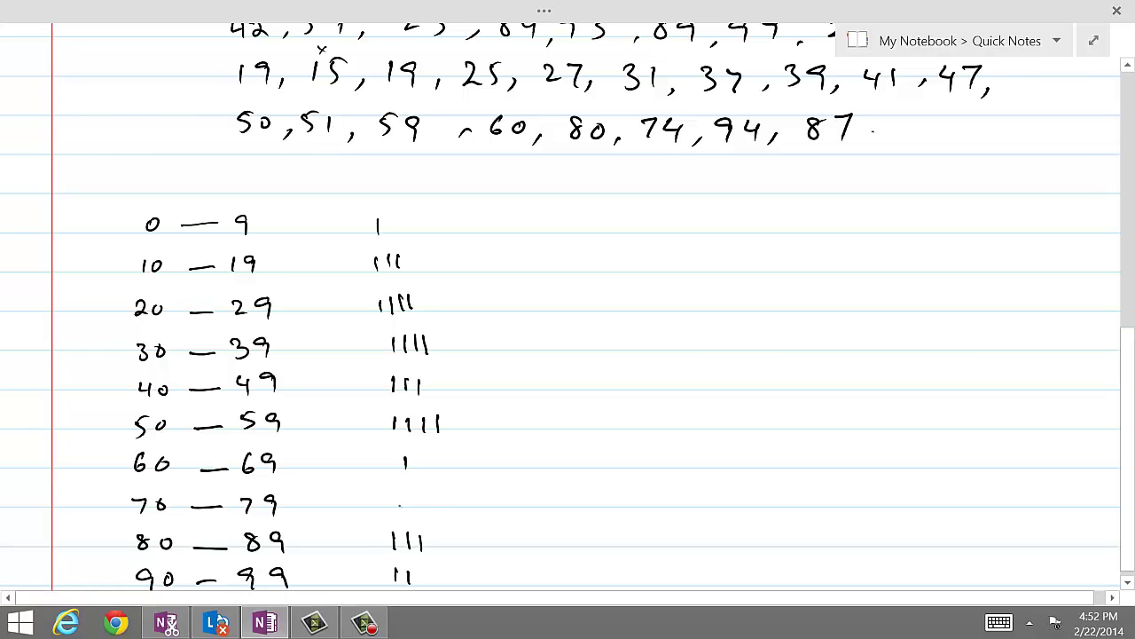
left_click_drag(400, 494, 399, 507)
left_click_drag(427, 568, 424, 581)
left_click_drag(436, 532, 435, 544)
Append ',55' after 87 in the list and strike through the 50–59 tallies to make five.
left_click_drag(858, 138, 876, 136)
mouse_move(882, 118)
left_mouse_down()
mouse_move(896, 116)
mouse_move(901, 135)
mouse_move(919, 117)
left_mouse_up()
left_click_drag(392, 414, 438, 431)
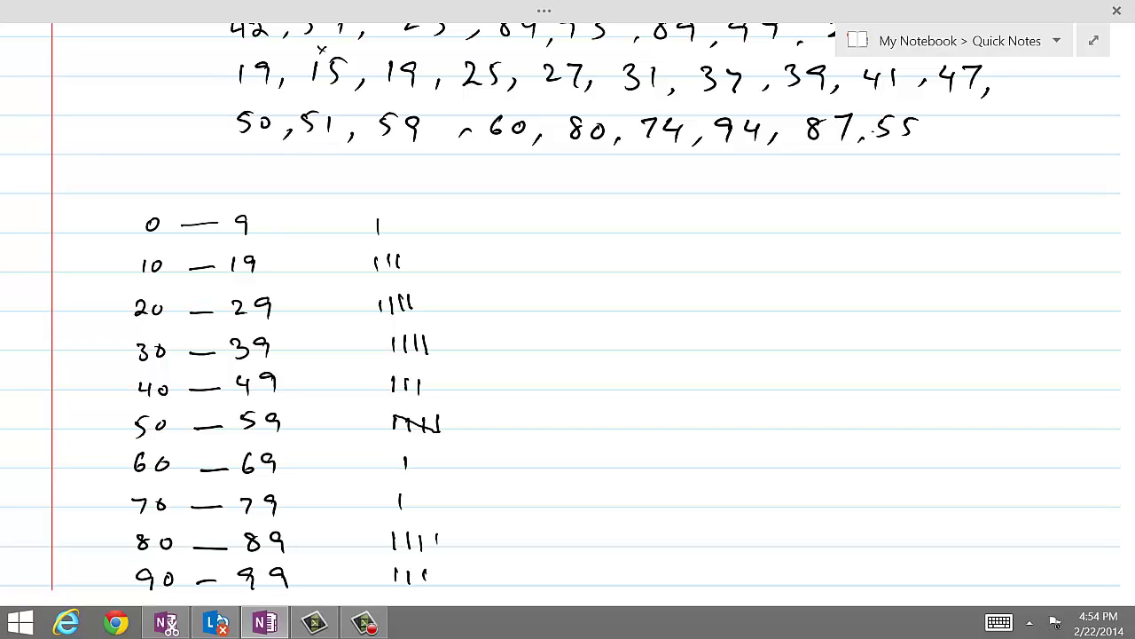
scroll(568, 306, "up", 3)
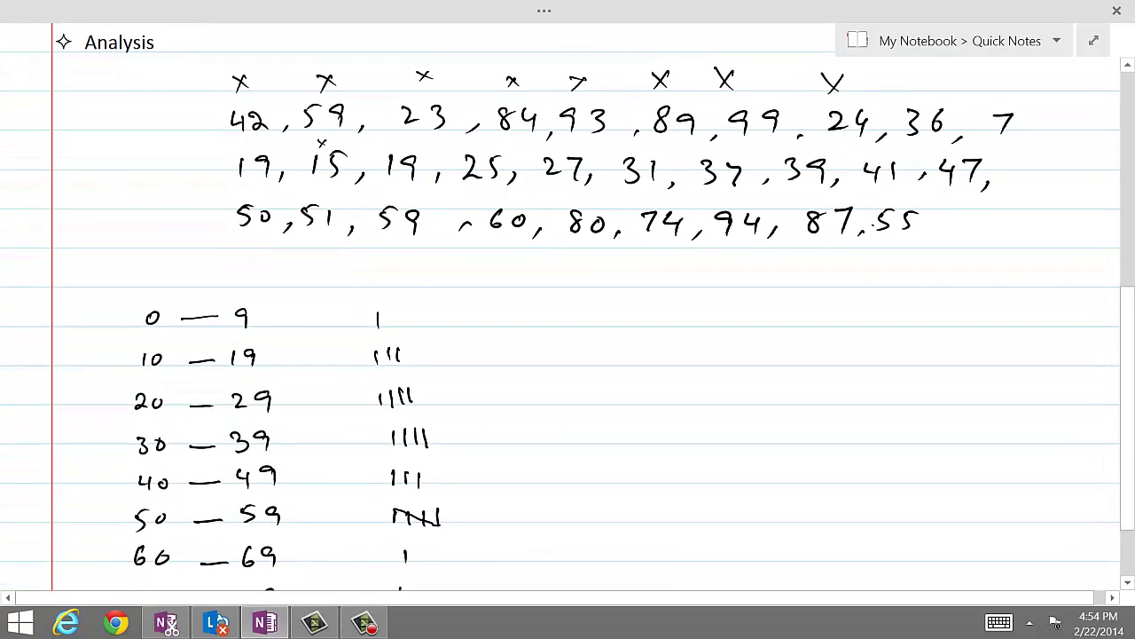
scroll(568, 306, "down", 1)
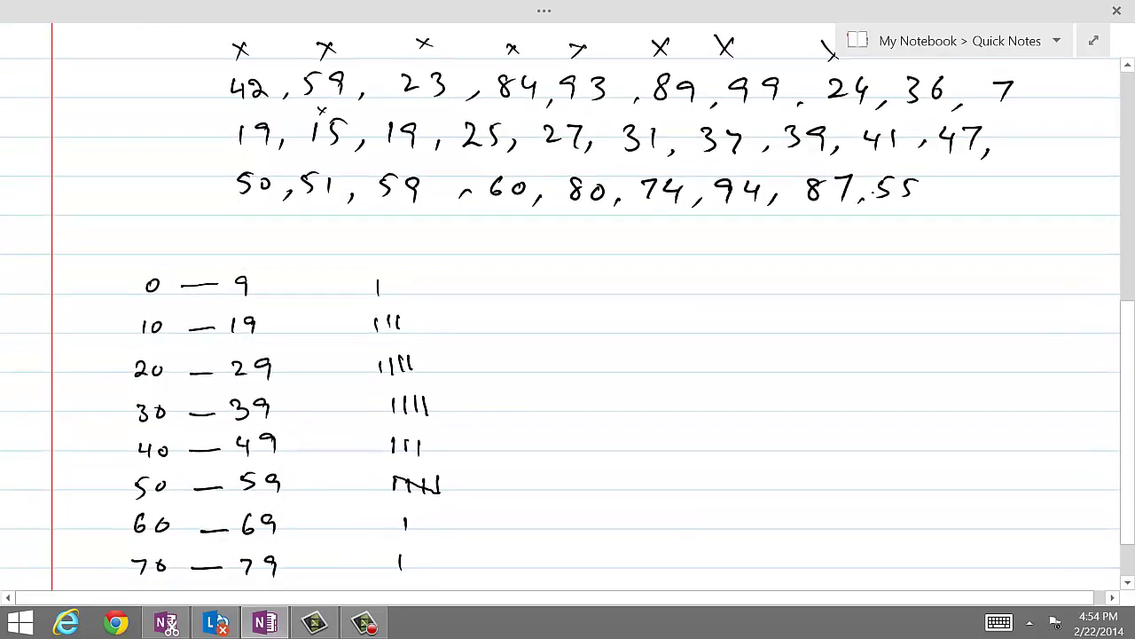
scroll(568, 306, "down", 1)
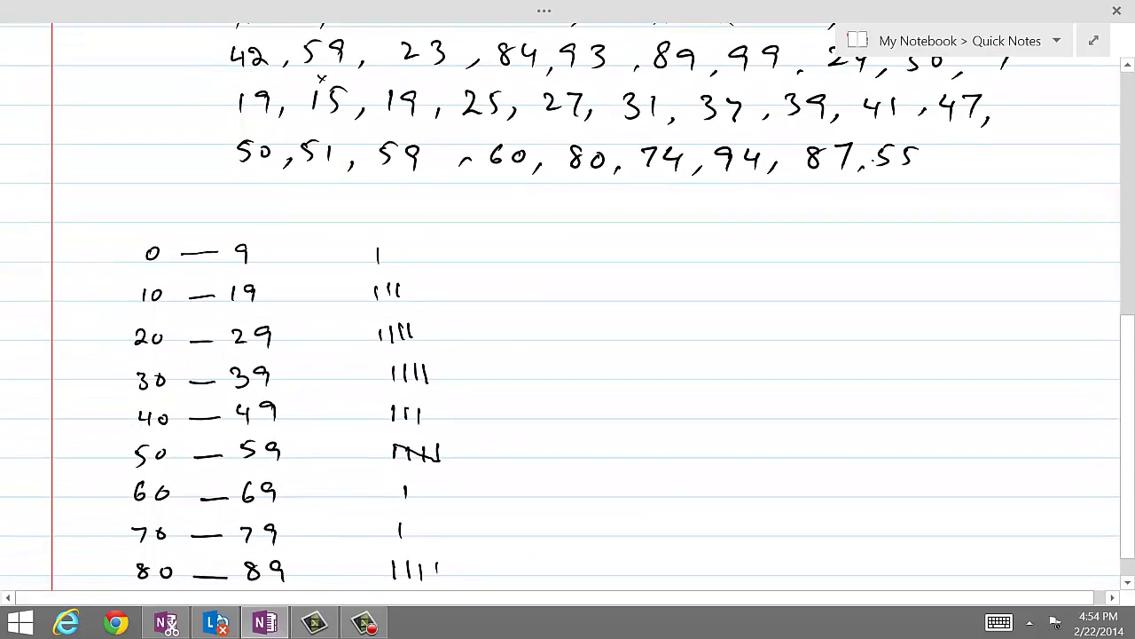
scroll(568, 306, "down", 1)
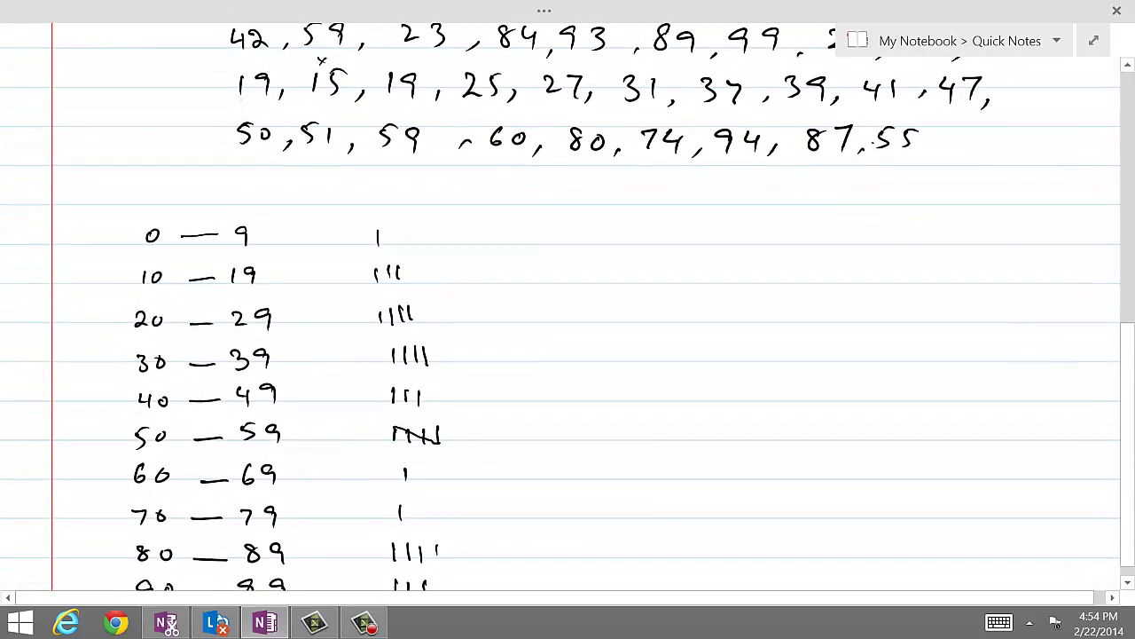
scroll(567, 306, "down", 1)
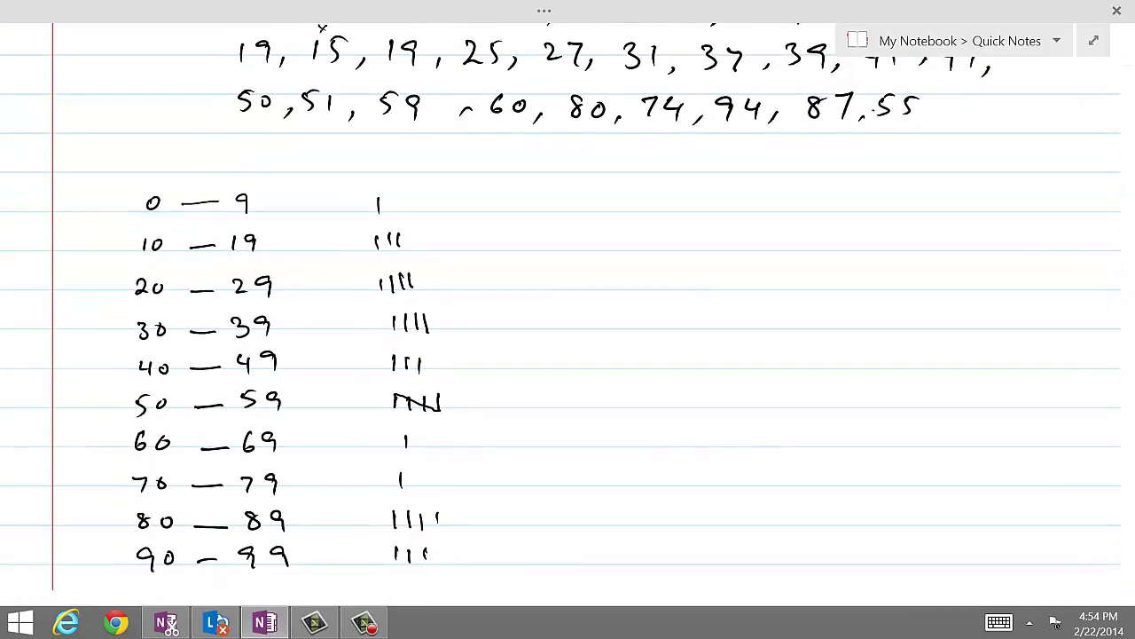
scroll(568, 306, "down", 1)
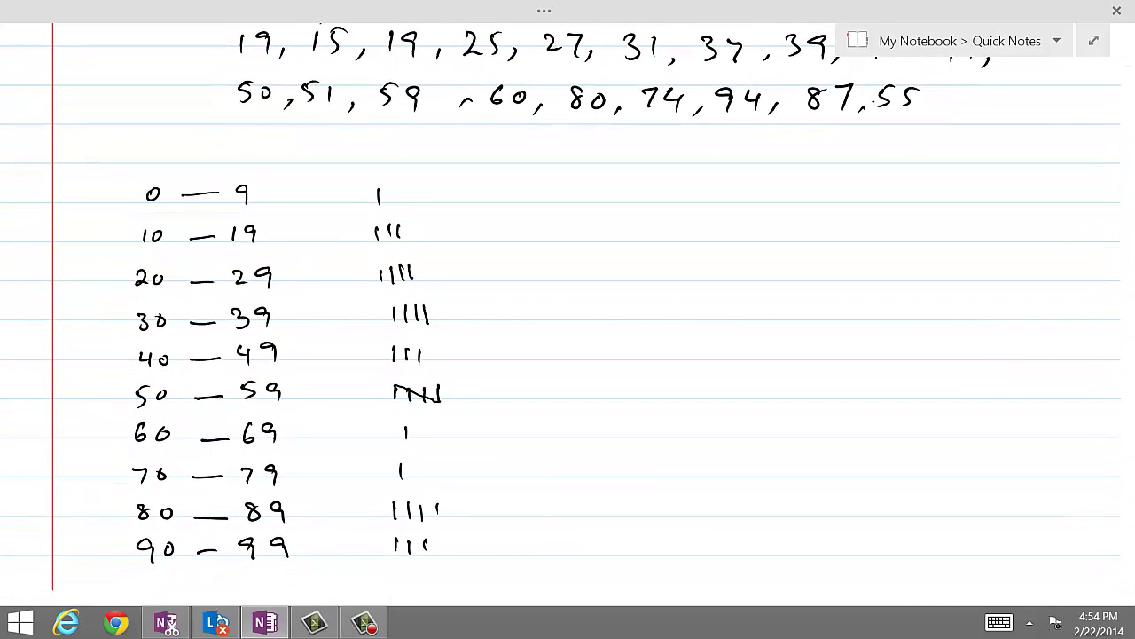
scroll(568, 306, "down", 1)
scroll(568, 306, "left", 1)
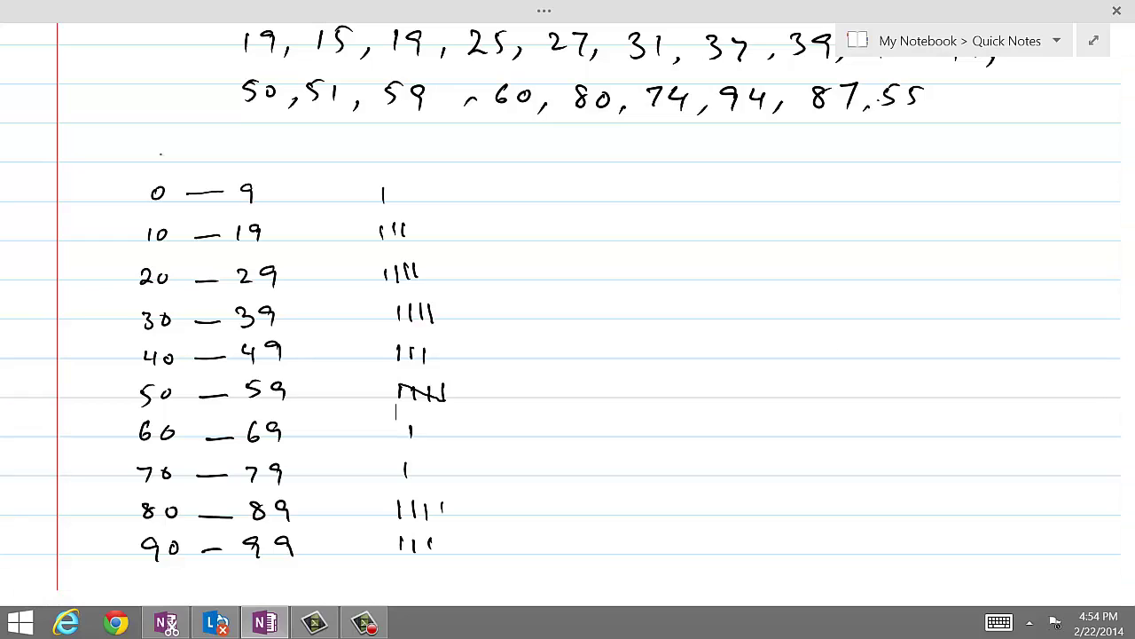
Handwrite the column headings 'class', 'Tally' and 'f' above the table.
mouse_move(181, 147)
left_mouse_down()
mouse_move(169, 155)
mouse_move(180, 161)
left_mouse_up()
mouse_move(190, 136)
left_mouse_down()
mouse_move(190, 162)
mouse_move(233, 164)
left_mouse_up()
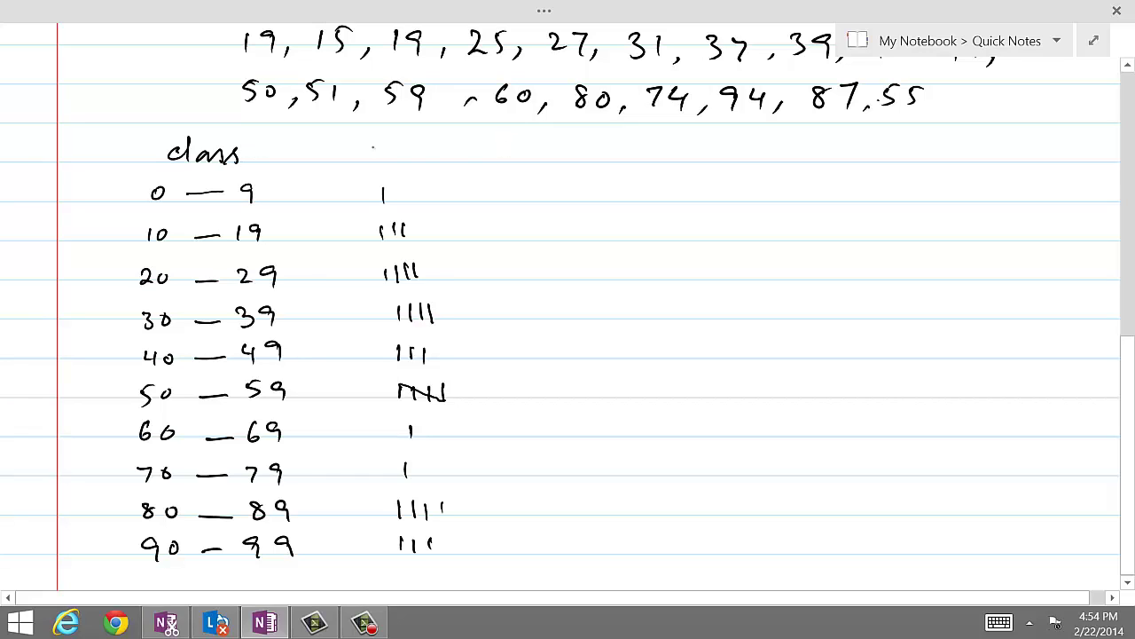
left_click_drag(366, 141, 365, 156)
left_click_drag(354, 139, 397, 157)
left_click_drag(407, 142, 418, 168)
left_click_drag(543, 137, 536, 162)
mouse_move(532, 151)
left_mouse_down()
mouse_move(546, 150)
mouse_move(537, 247)
mouse_move(550, 308)
left_mouse_up()
Write the frequencies 1, 3, 4, 4, 3, 5, 1, 1, 4, 3 in the f column.
left_click(542, 318)
left_click(546, 324)
left_click_drag(547, 300, 545, 401)
left_click_drag(542, 383, 557, 383)
left_click(547, 446)
mouse_move(552, 424)
left_mouse_down()
mouse_move(572, 520)
mouse_move(565, 557)
left_mouse_up()
left_click(566, 514)
left_click(552, 561)
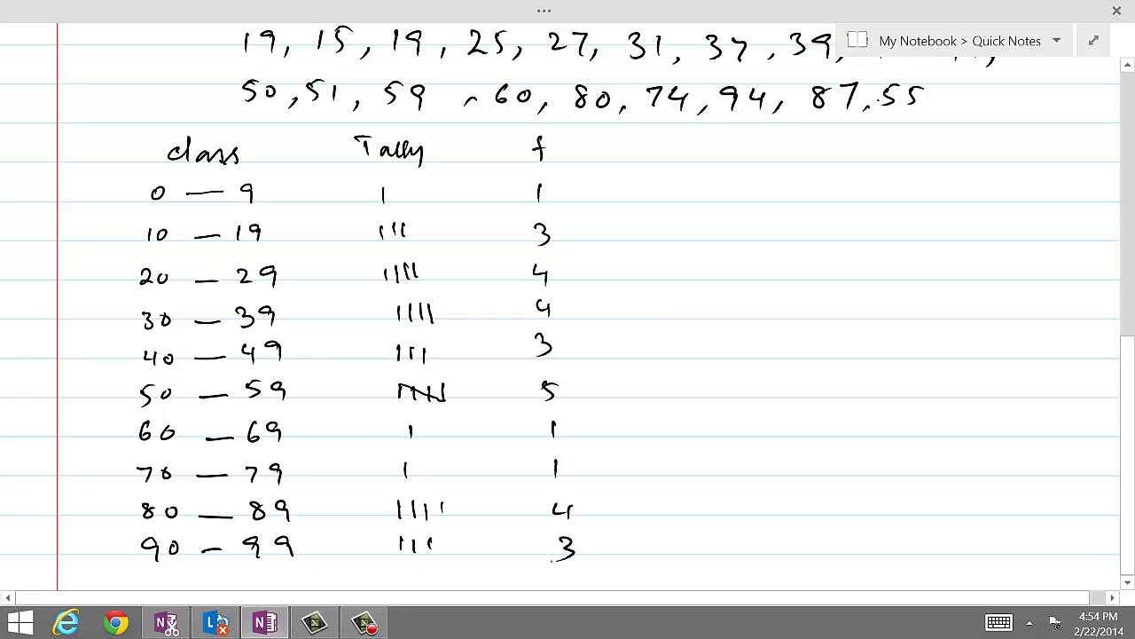